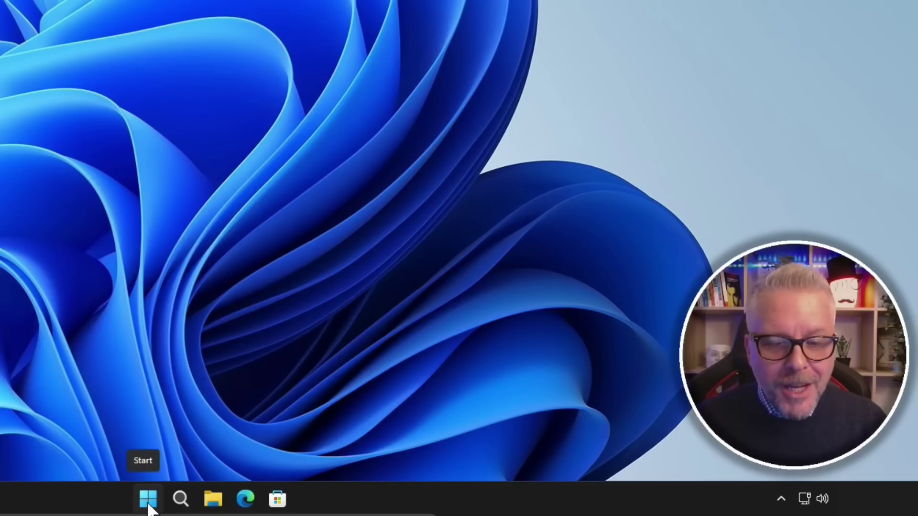
Go to Impostazioni > Account > Opzioni di accesso and expand the Chiave di sicurezza section.
{"action": "left_click", "coordinate": [148, 500]}
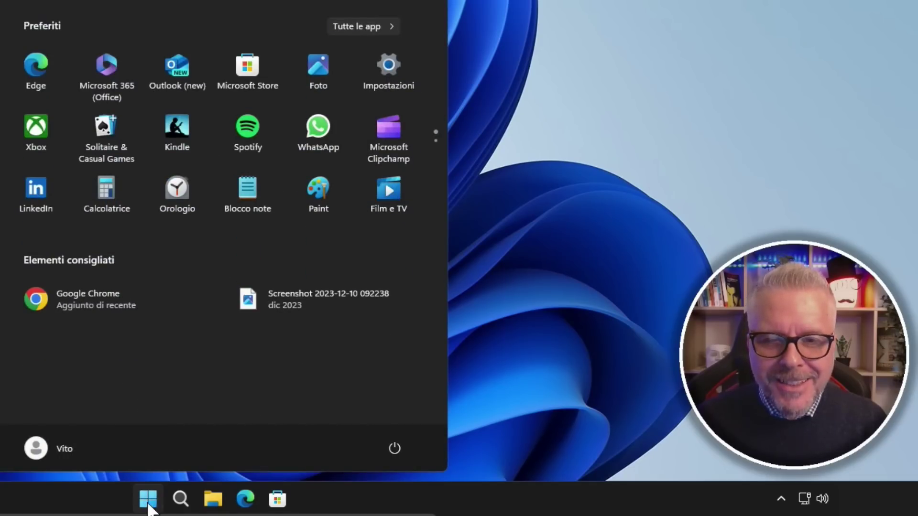
{"action": "left_click", "coordinate": [395, 67]}
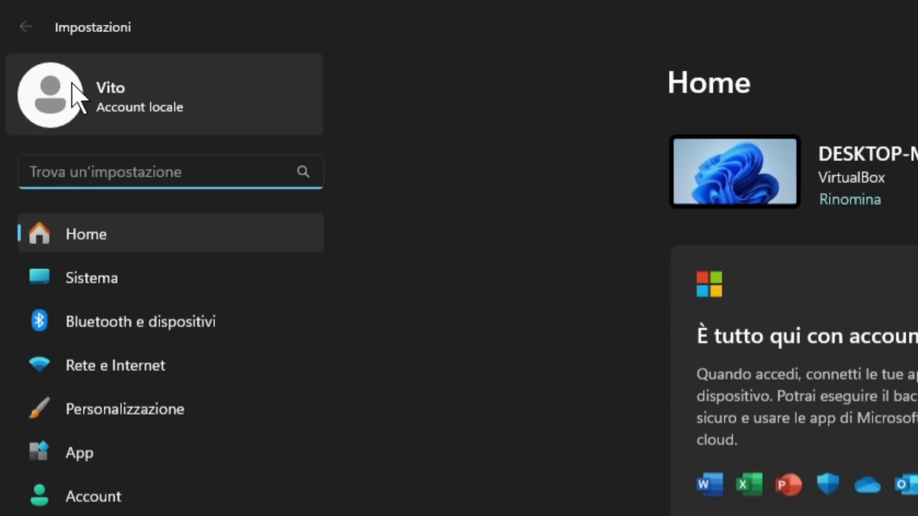
{"action": "left_click", "coordinate": [33, 42]}
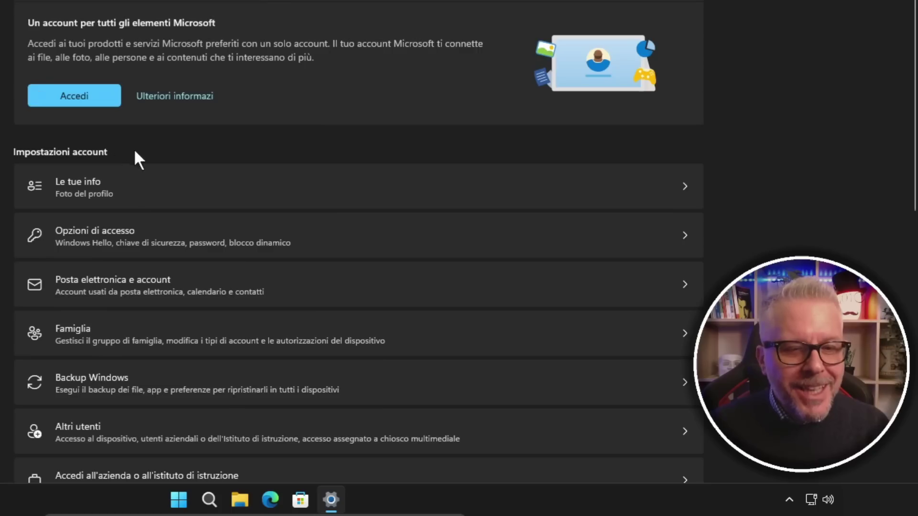
{"action": "scroll", "coordinate": [127, 151], "scroll_direction": "down", "scroll_amount": 3}
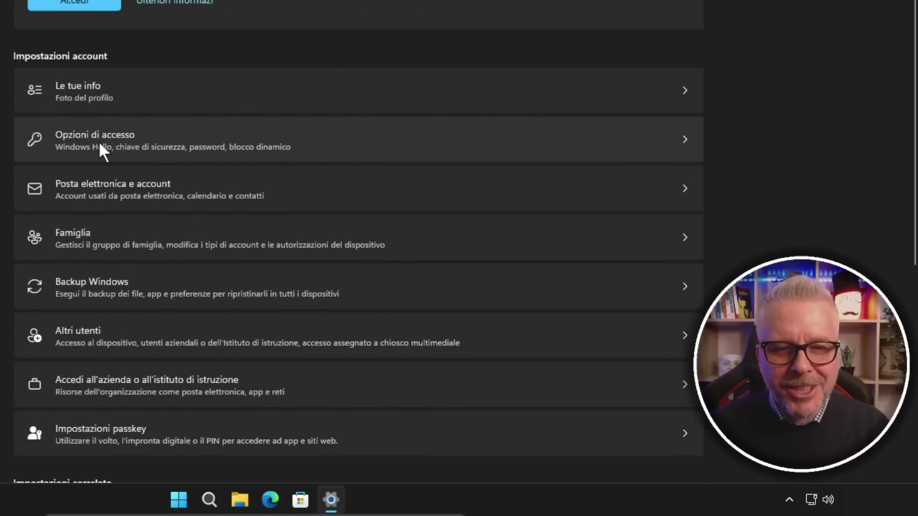
{"action": "left_click", "coordinate": [99, 141]}
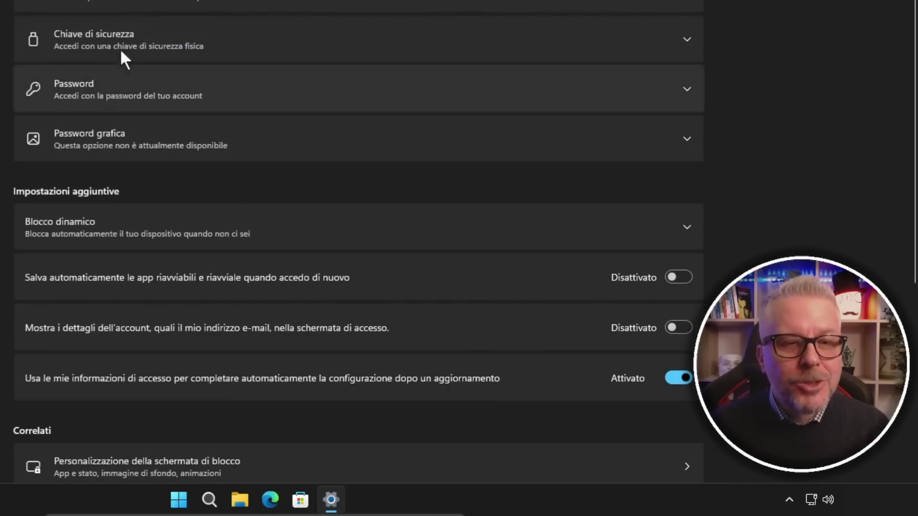
{"action": "left_click", "coordinate": [124, 38]}
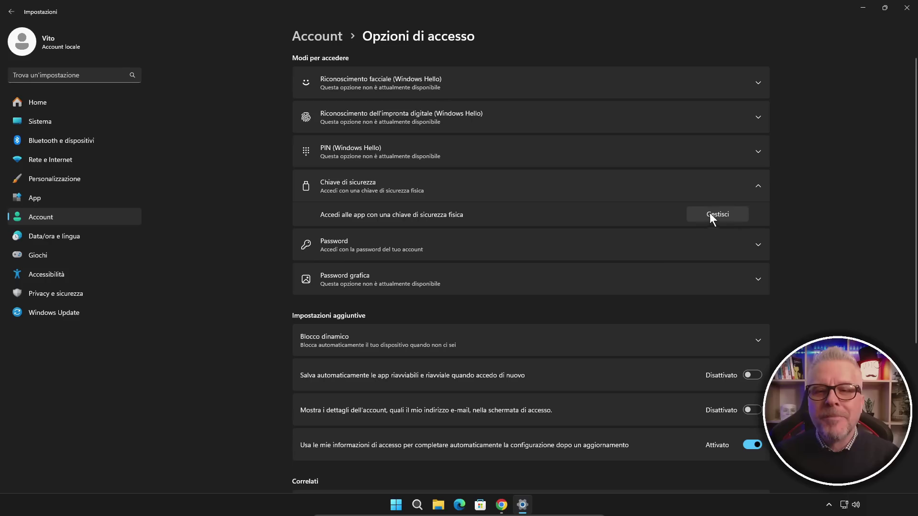
Add a PIN to the physical security key through Gestisci, entering and confirming it.
{"action": "left_click", "coordinate": [717, 214]}
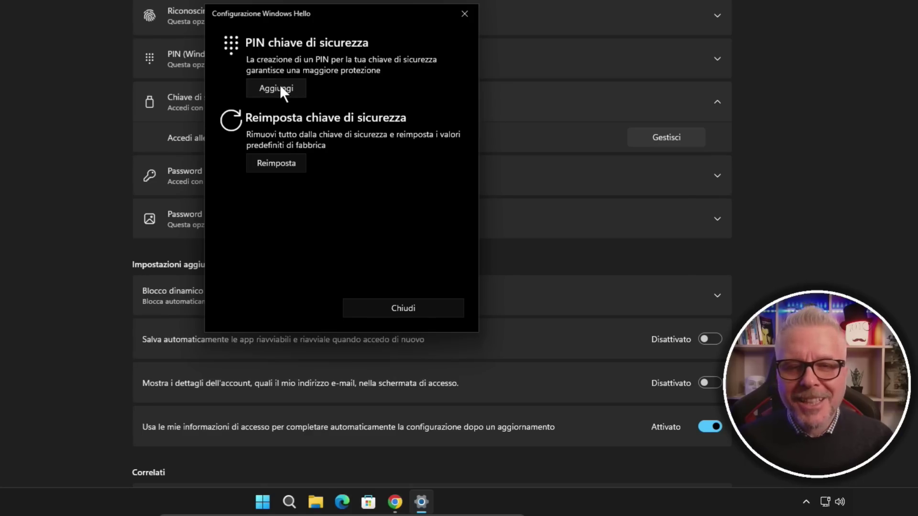
{"action": "left_click", "coordinate": [280, 87]}
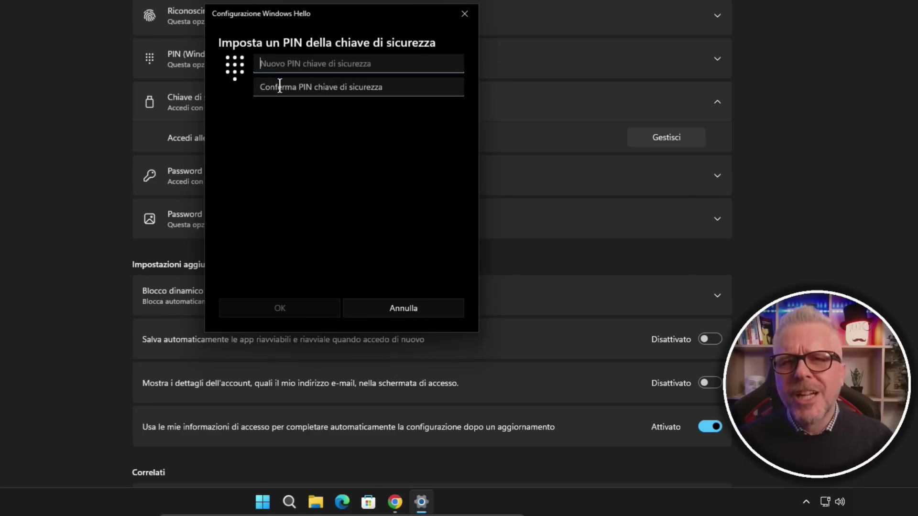
{"action": "type", "text": "123456"}
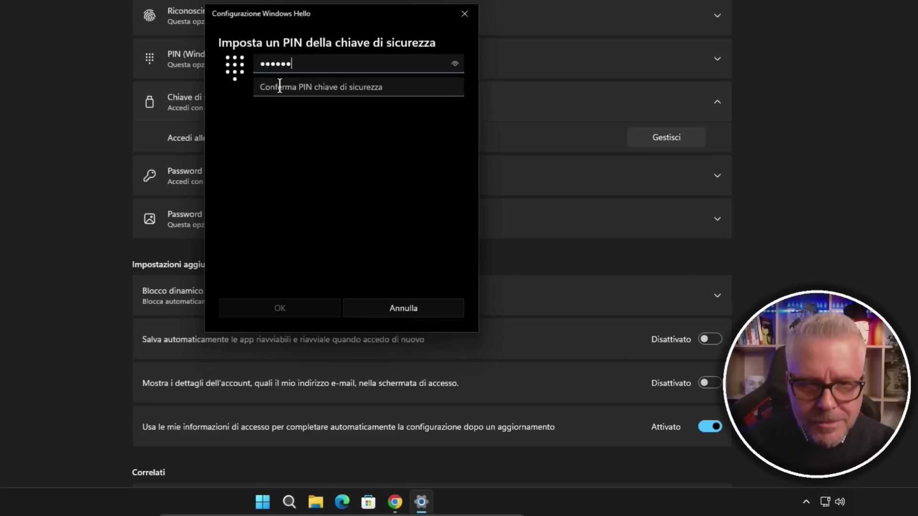
{"action": "left_click", "coordinate": [281, 85]}
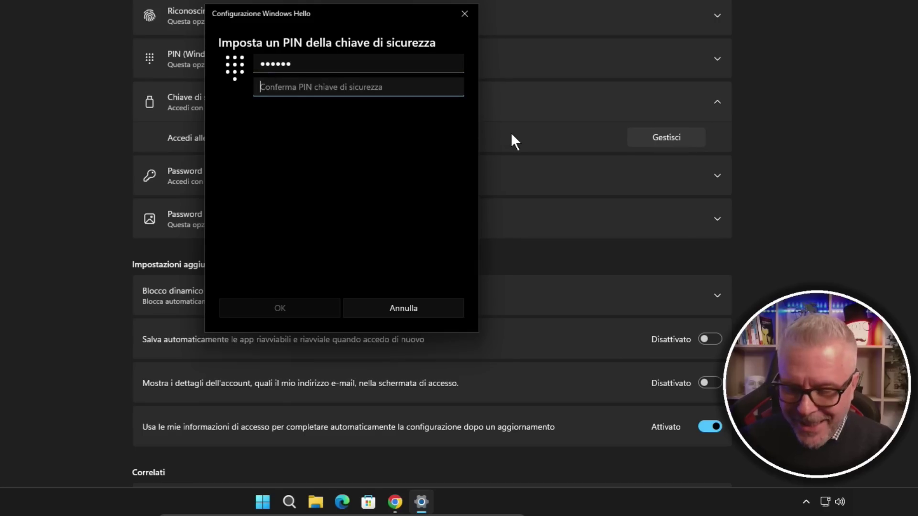
{"action": "type", "text": "1234"}
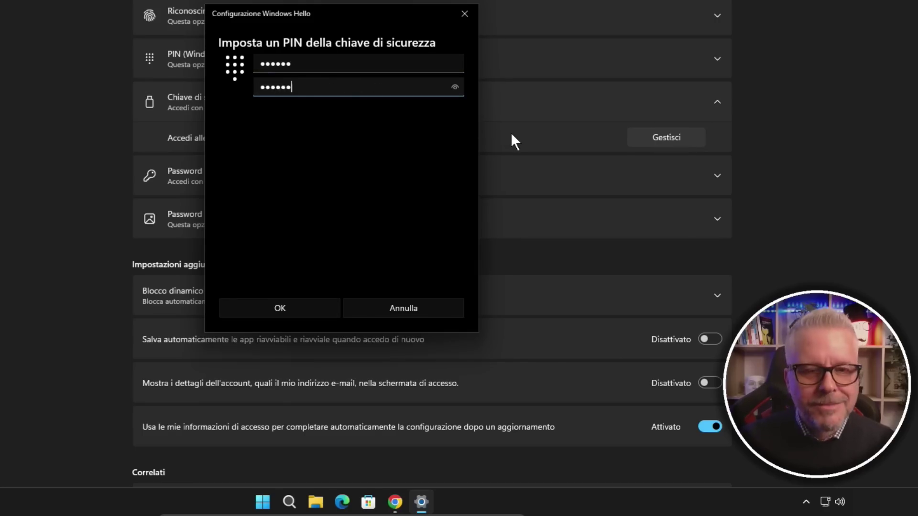
{"action": "left_click", "coordinate": [293, 306]}
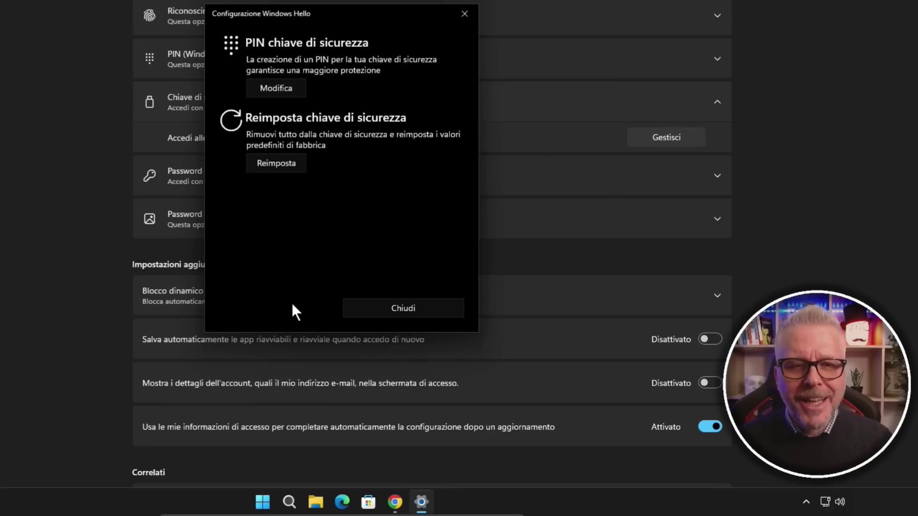
{"action": "left_click", "coordinate": [421, 311]}
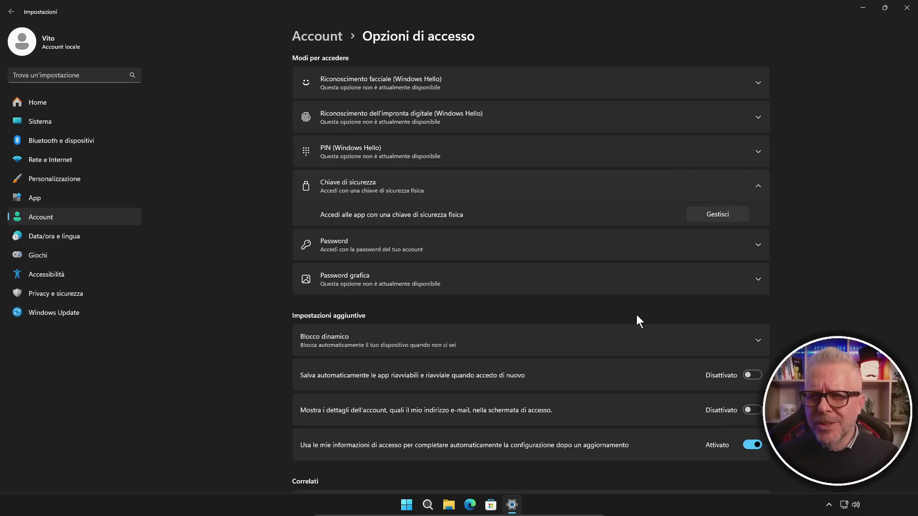
Close Settings and launch Google Chrome from the desktop icon.
{"action": "key", "text": "alt+Left"}
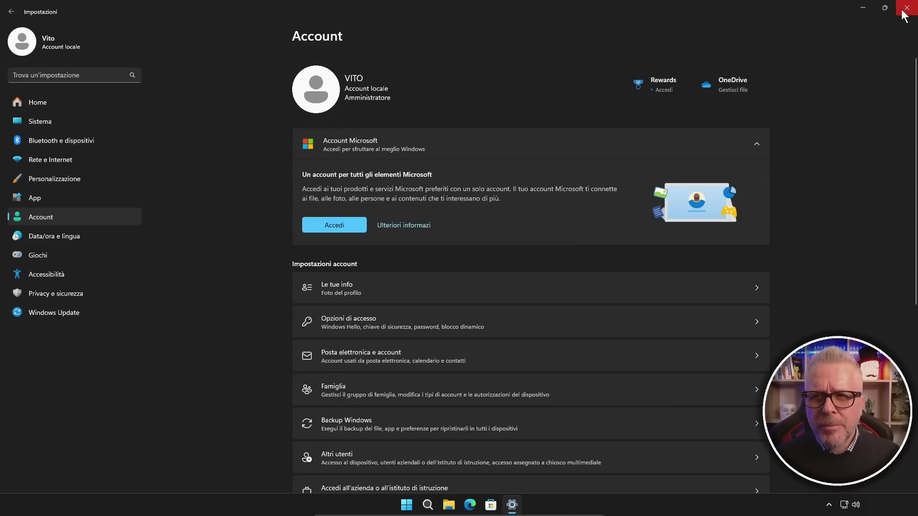
{"action": "left_click", "coordinate": [905, 9]}
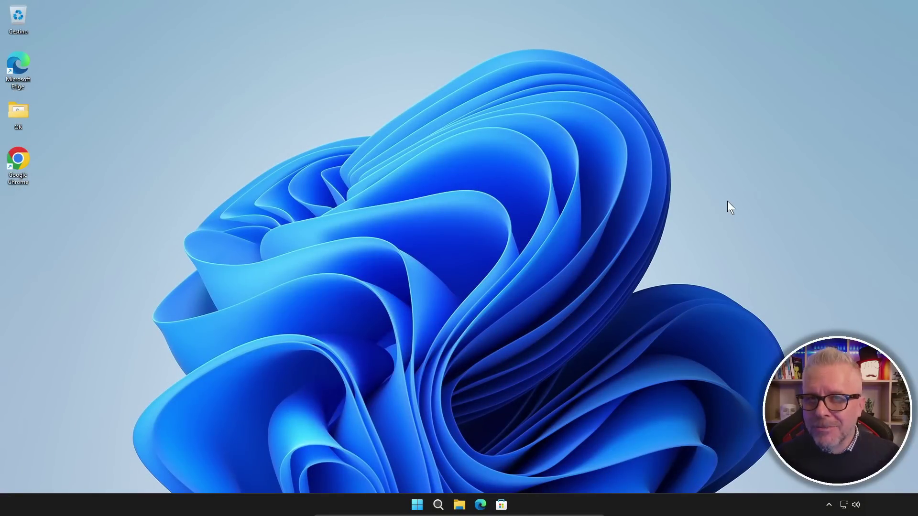
{"action": "double_click", "coordinate": [20, 161]}
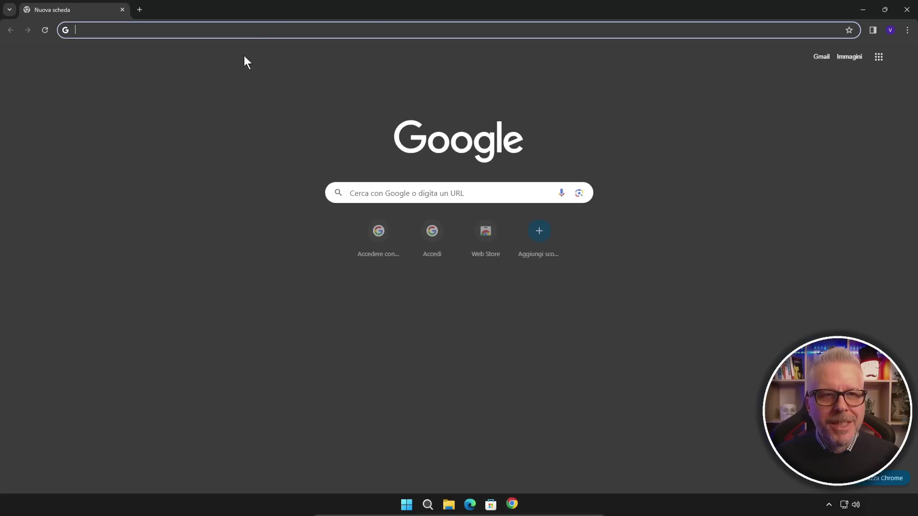
Load the pasted two-step verification URL and confirm the Google account password.
{"action": "left_click", "coordinate": [262, 26]}
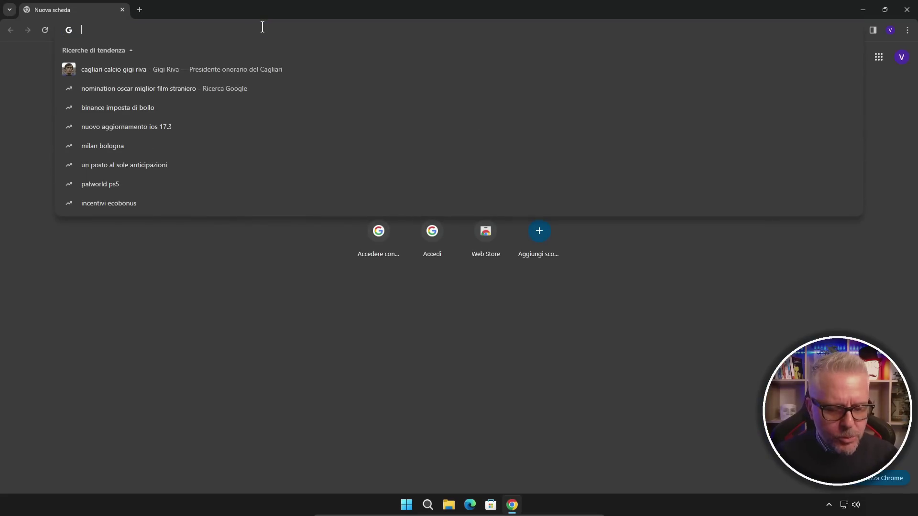
{"action": "type", "text": "https://myaccount.google.com/signinoptions/two-step-verification"}
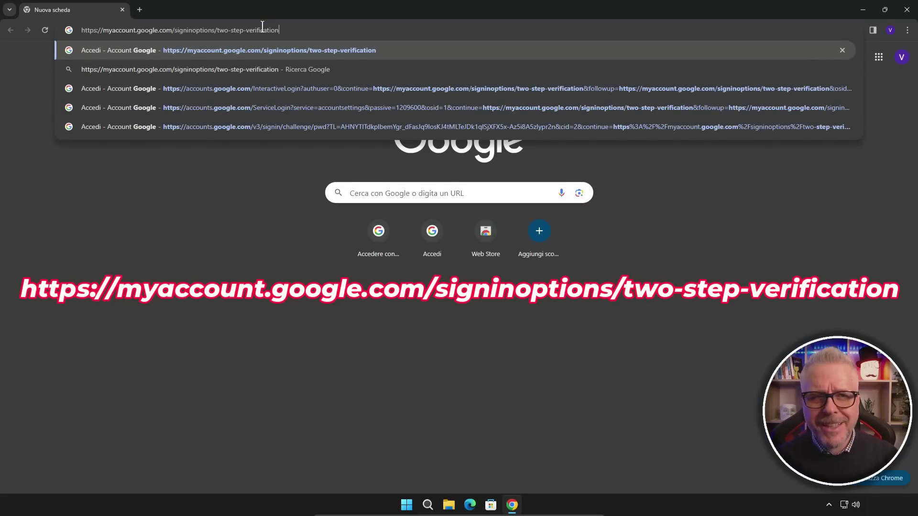
{"action": "key", "text": "Return"}
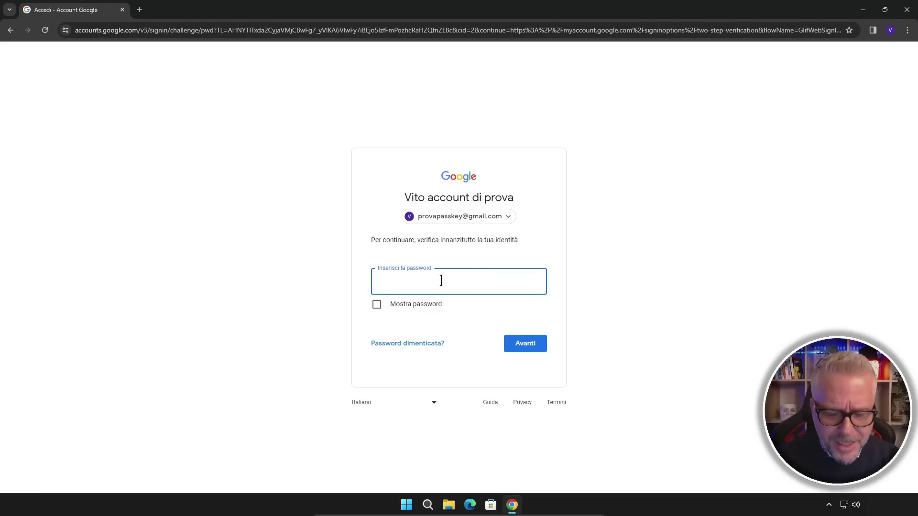
{"action": "type", "text": "••••••••••••"}
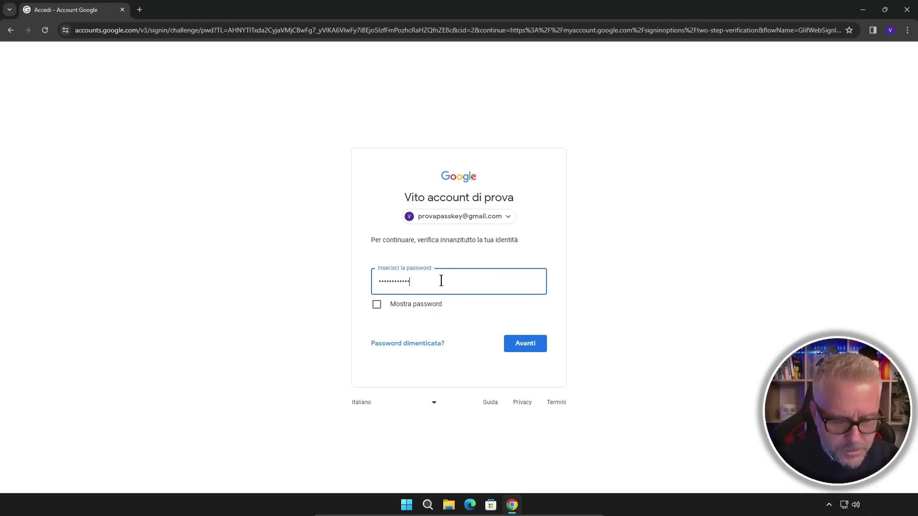
{"action": "type", "text": "••••••••"}
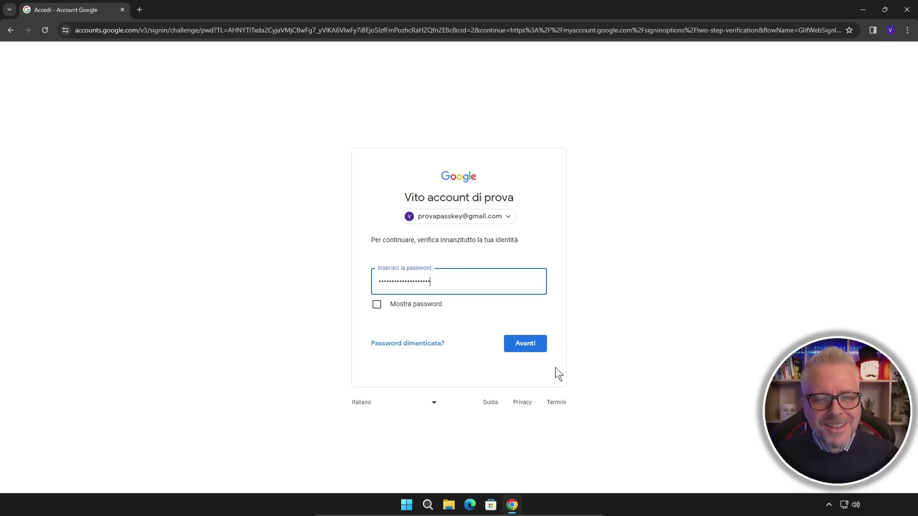
{"action": "left_click", "coordinate": [519, 349]}
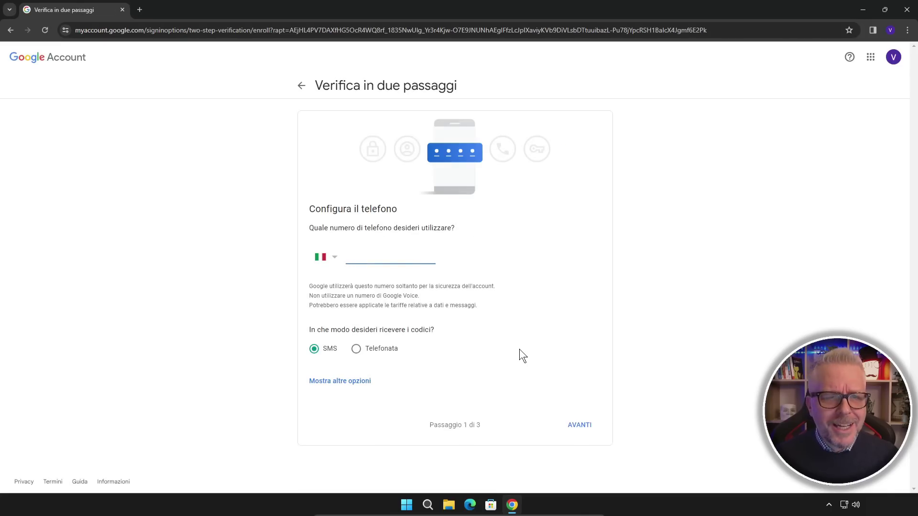
Under 'Mostra altre opzioni', choose 'Token di sicurezza' as the second verification step.
{"action": "left_click", "coordinate": [519, 349]}
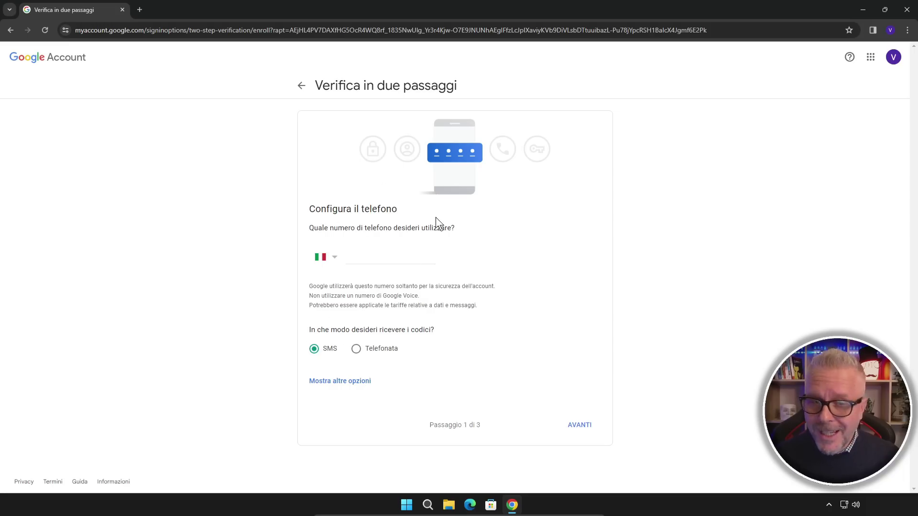
{"action": "left_click", "coordinate": [342, 385]}
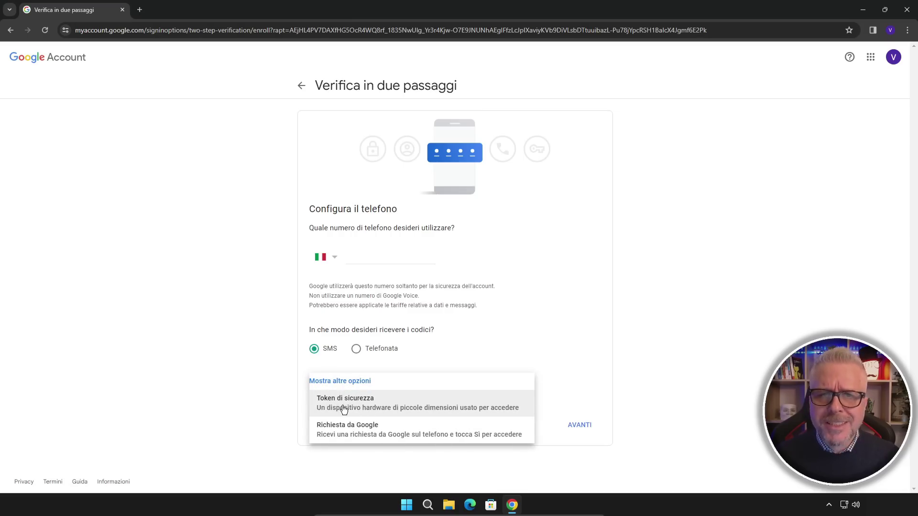
{"action": "left_click", "coordinate": [342, 406]}
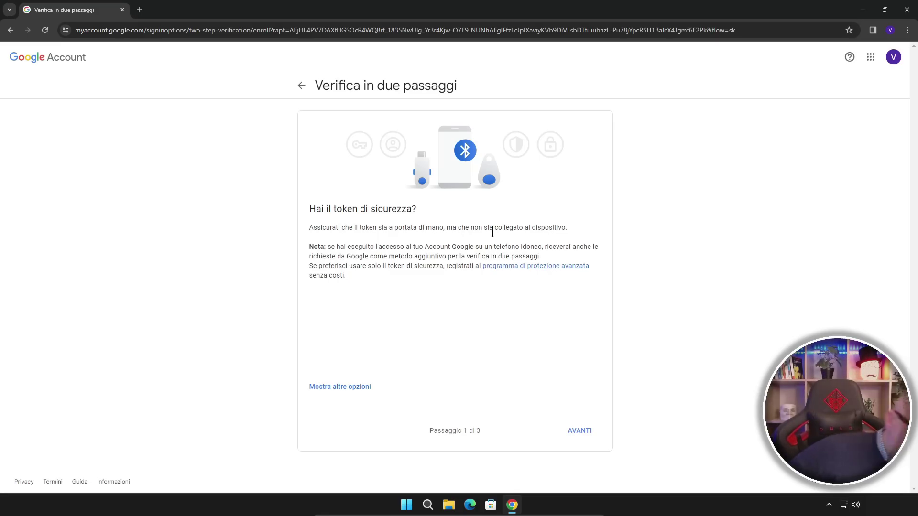
Register the security key for google.com, approving the Windows Security prompts and entering the key PIN.
{"action": "left_click", "coordinate": [574, 431]}
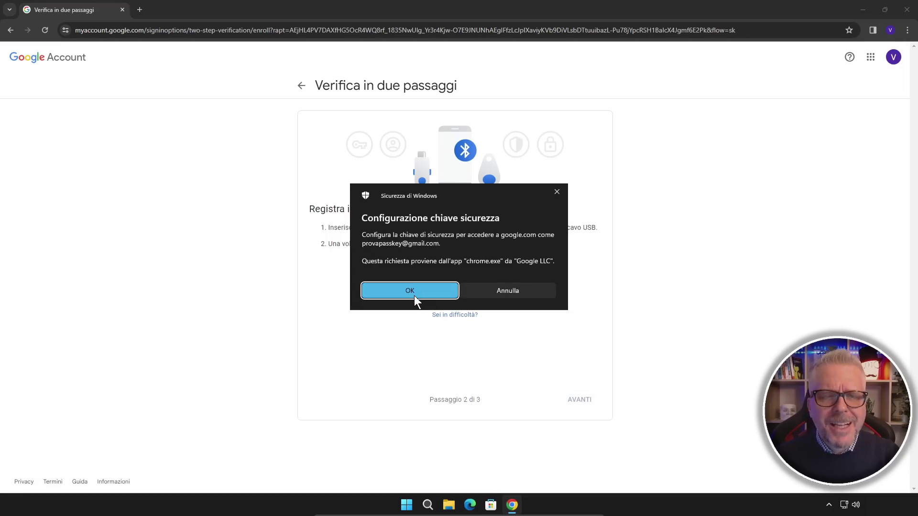
{"action": "left_click", "coordinate": [414, 291]}
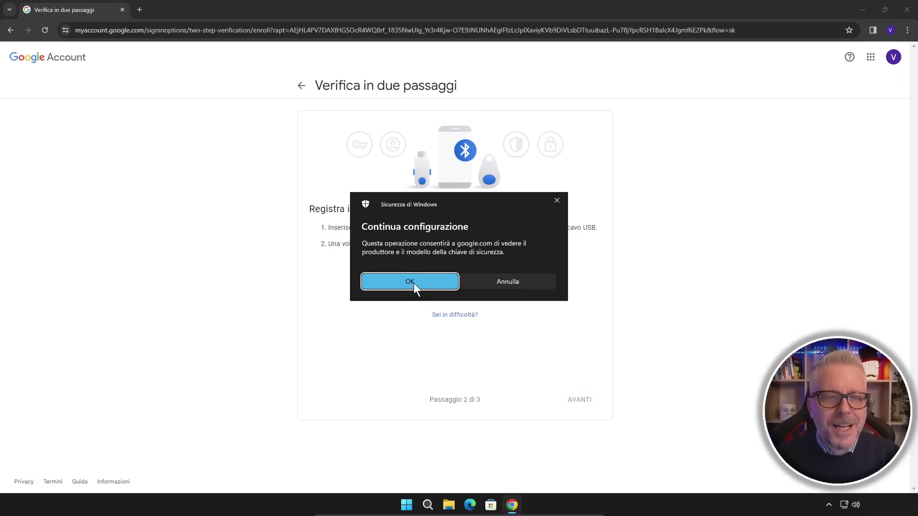
{"action": "left_click", "coordinate": [414, 283]}
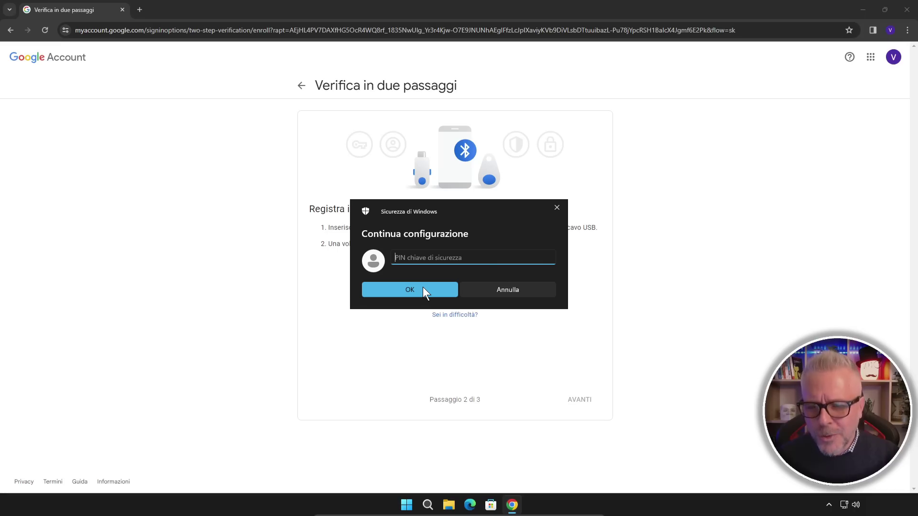
{"action": "type", "text": "••••••"}
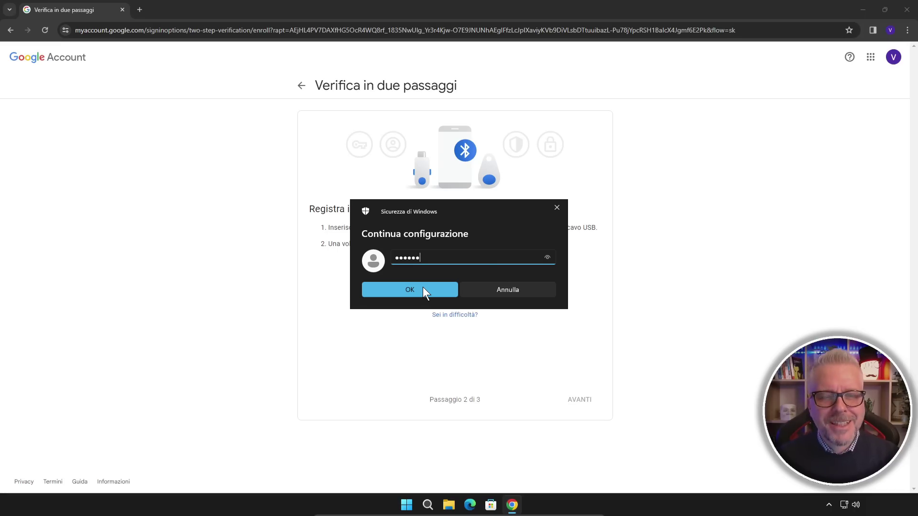
{"action": "left_click", "coordinate": [423, 287]}
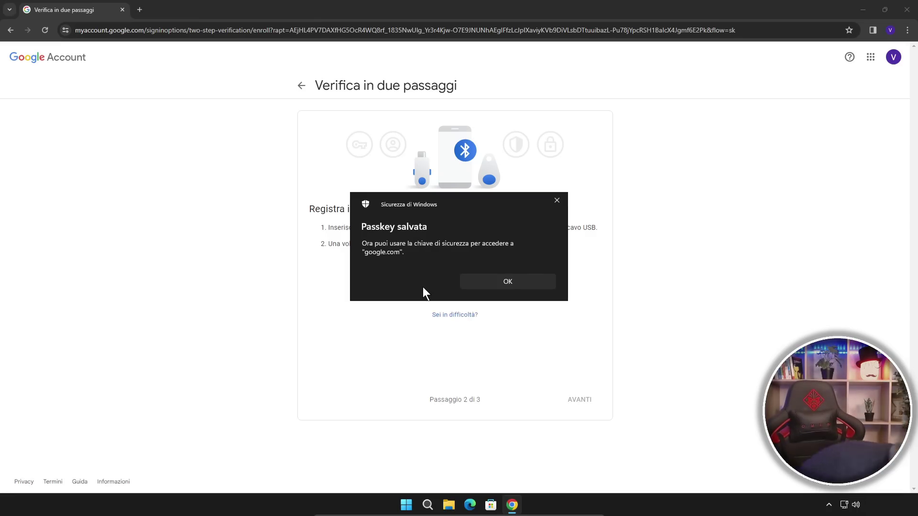
Dismiss the Passkey salvata dialog and sign in to the test account with the passkey and key PIN.
{"action": "left_click", "coordinate": [501, 282]}
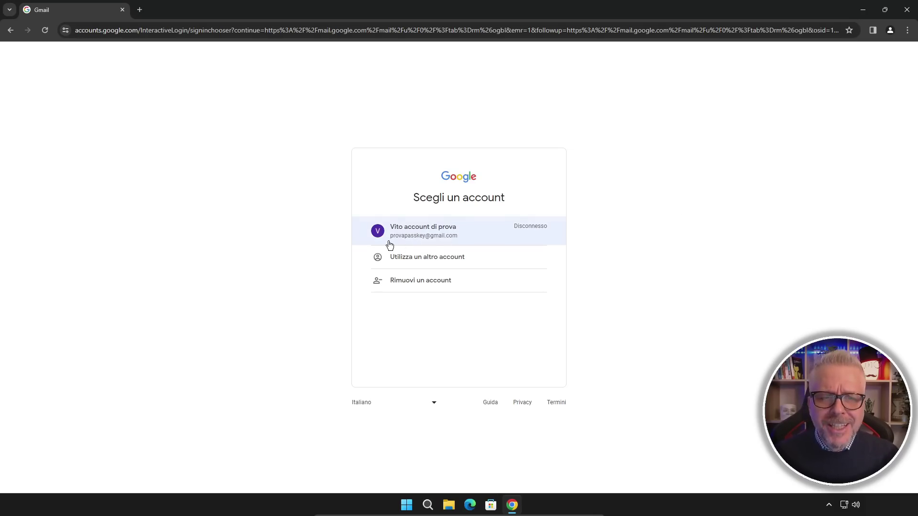
{"action": "left_click", "coordinate": [436, 235]}
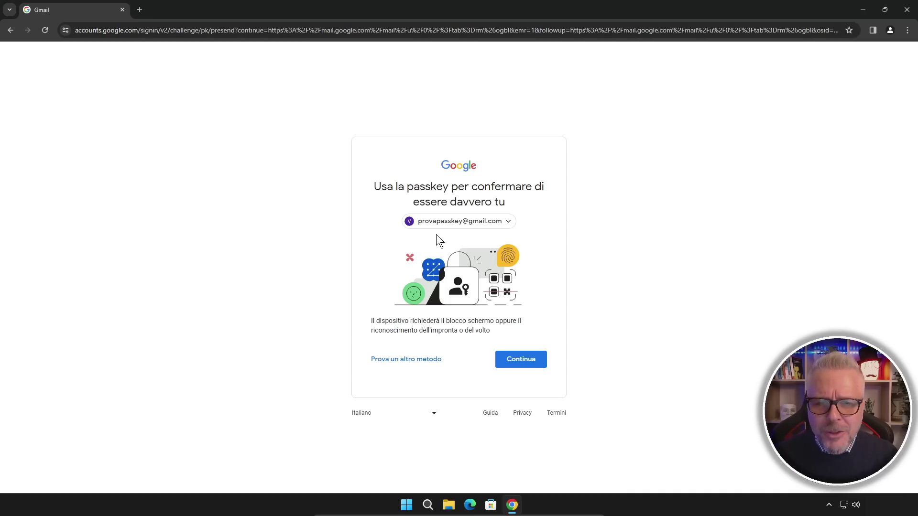
{"action": "left_click", "coordinate": [538, 359]}
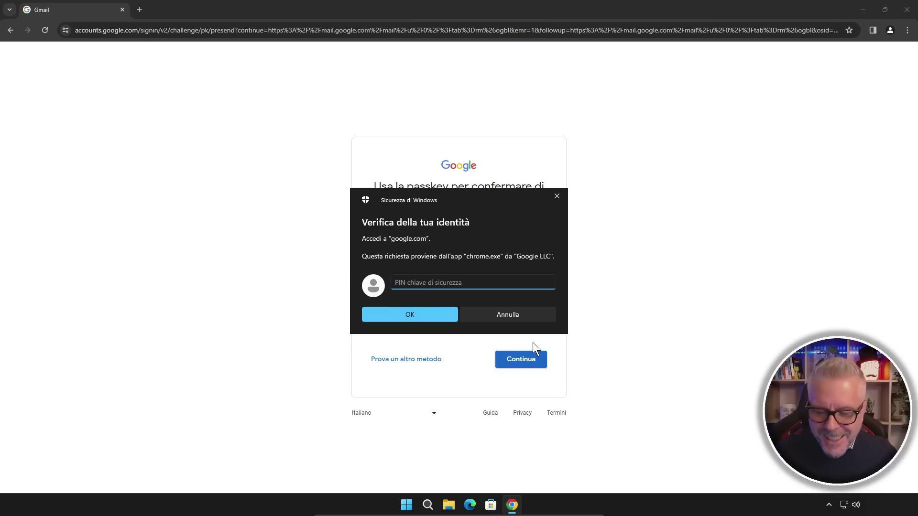
{"action": "type", "text": "******"}
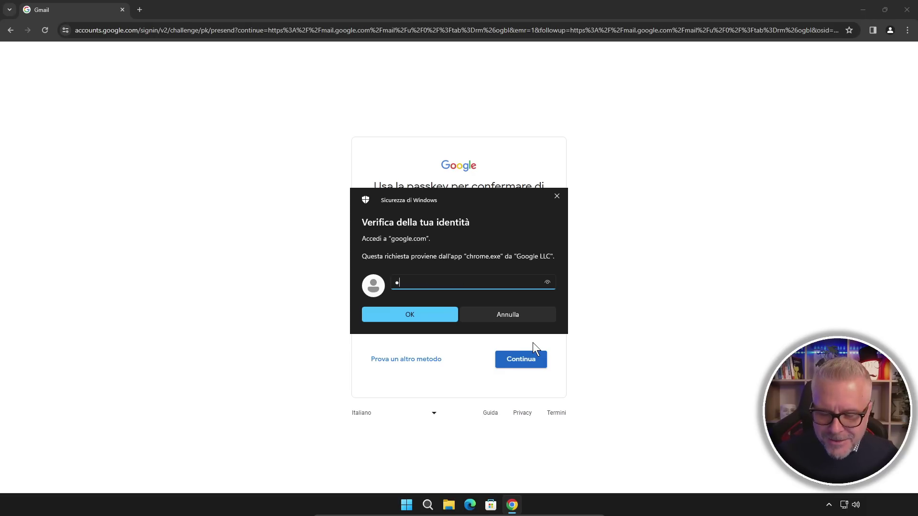
{"action": "key", "text": "Return"}
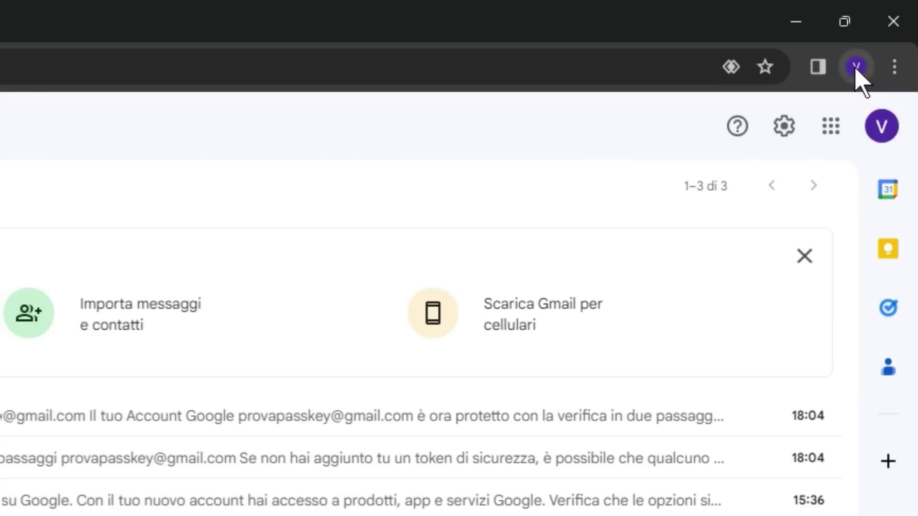
Open the Google Account's Sicurezza > Passkey page and start Crea una passkey.
{"action": "left_click", "coordinate": [889, 31]}
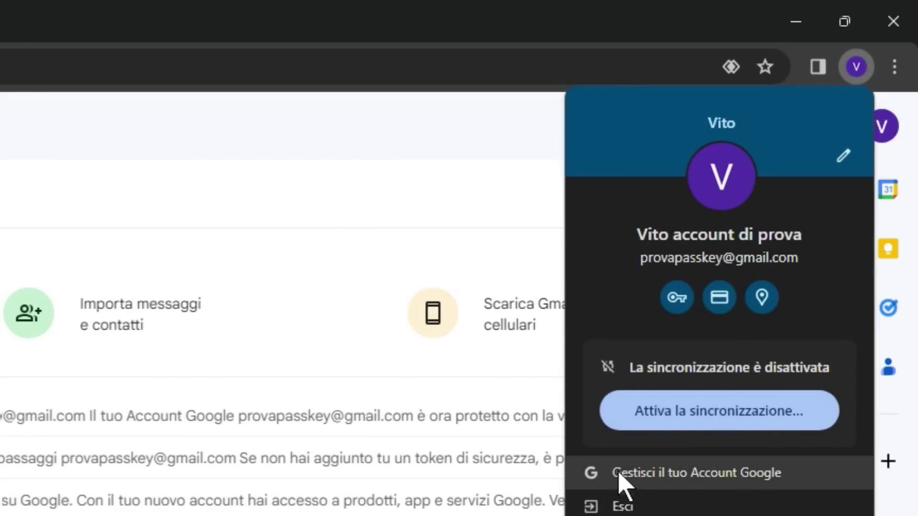
{"action": "left_click", "coordinate": [699, 475]}
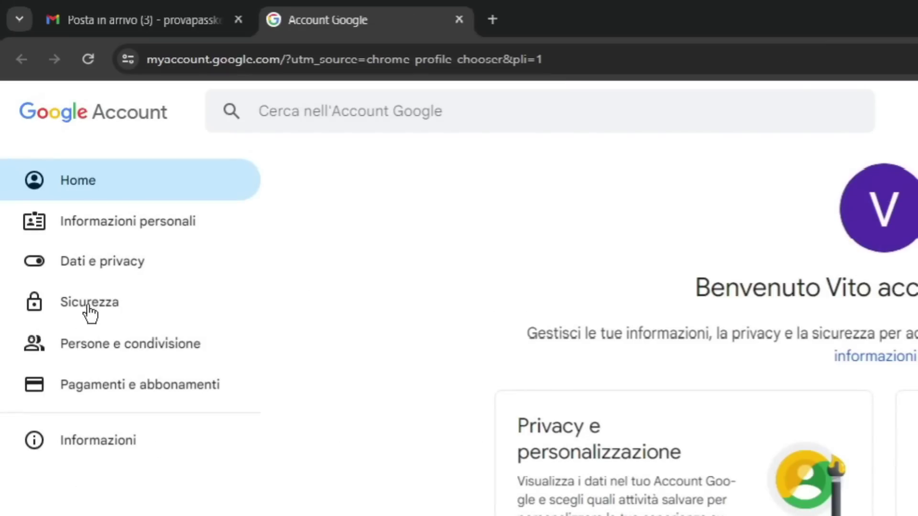
{"action": "left_click", "coordinate": [93, 305]}
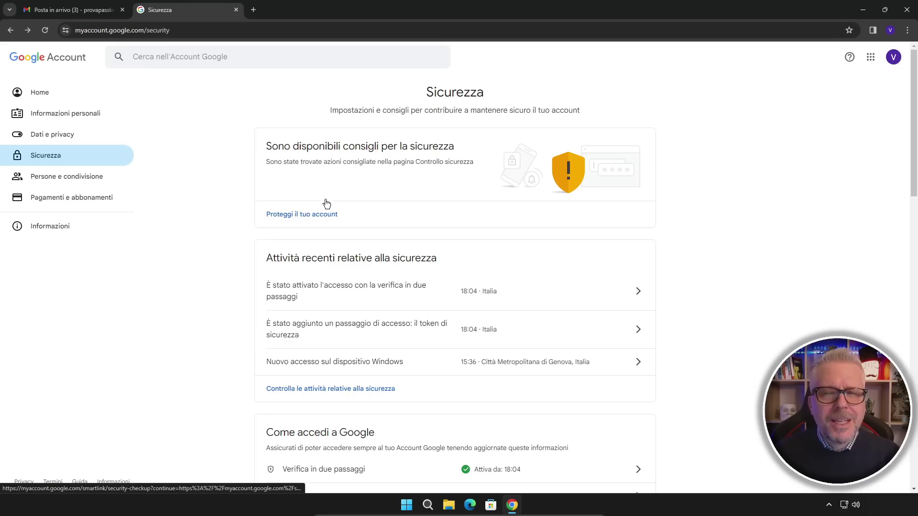
{"action": "scroll", "coordinate": [342, 213], "scroll_direction": "down", "scroll_amount": 4}
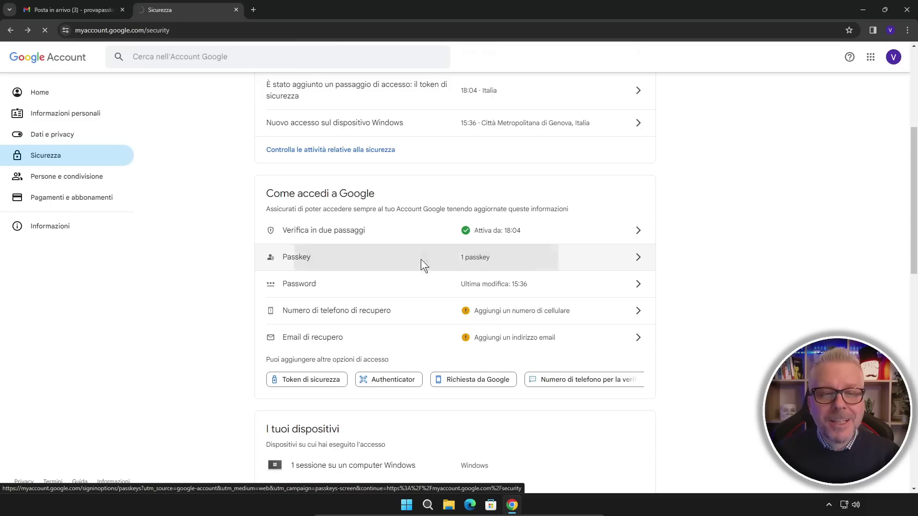
{"action": "left_click", "coordinate": [232, 167]}
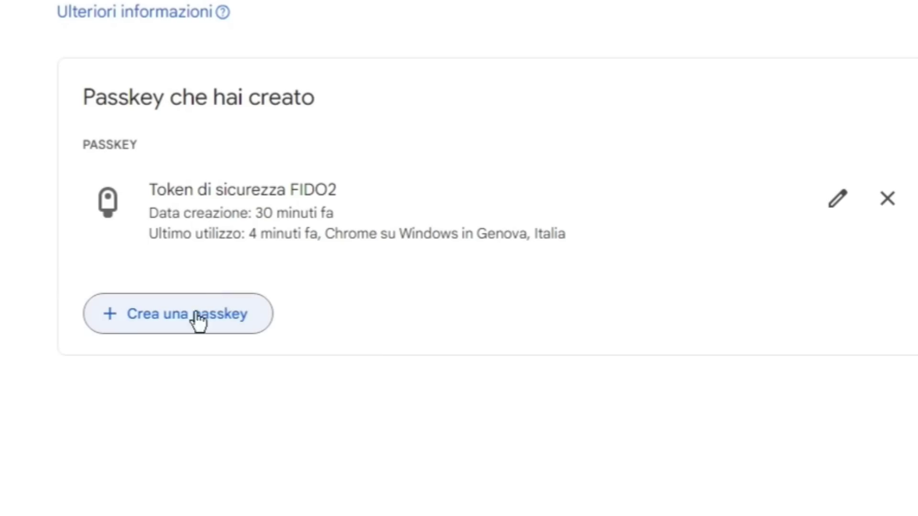
{"action": "left_click", "coordinate": [173, 321]}
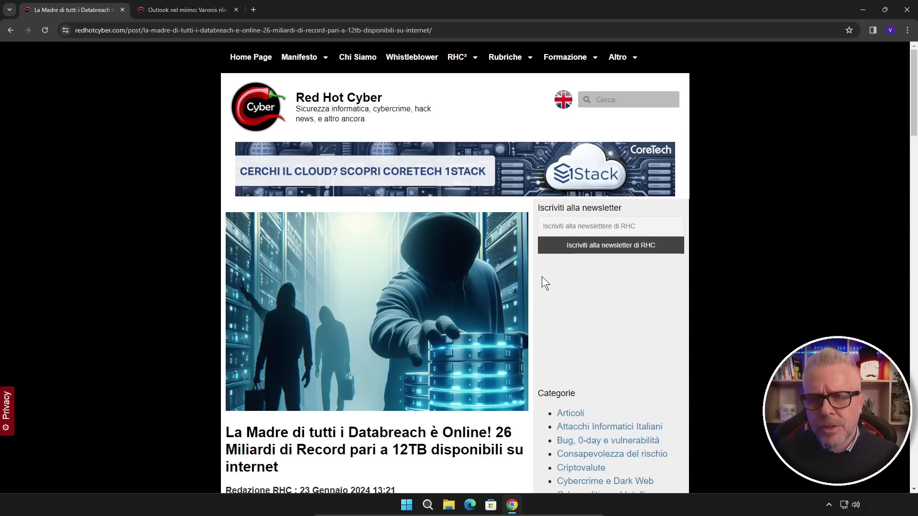
Scroll through the databreach article, then switch to the 'Outlook nel mirino: Varonis' tab.
{"action": "scroll", "coordinate": [537, 273], "scroll_direction": "down", "scroll_amount": 2}
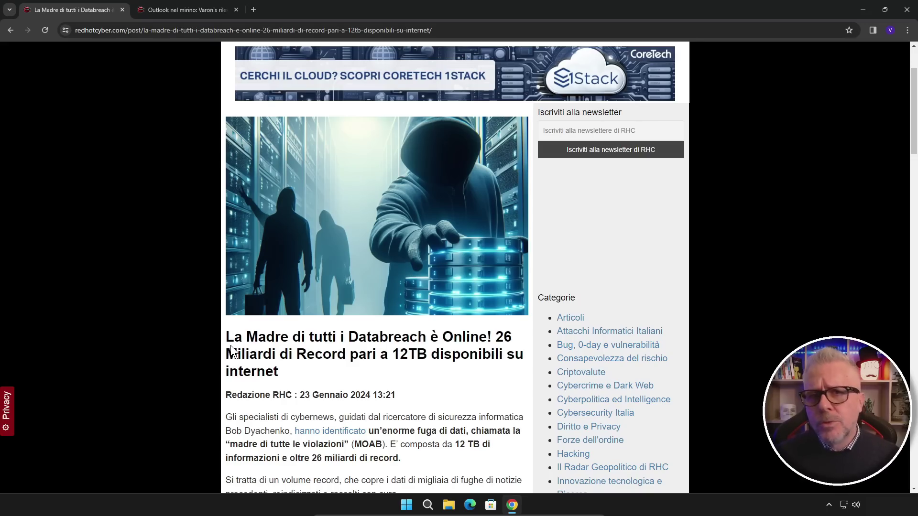
{"action": "scroll", "coordinate": [271, 351], "scroll_direction": "down", "scroll_amount": 10}
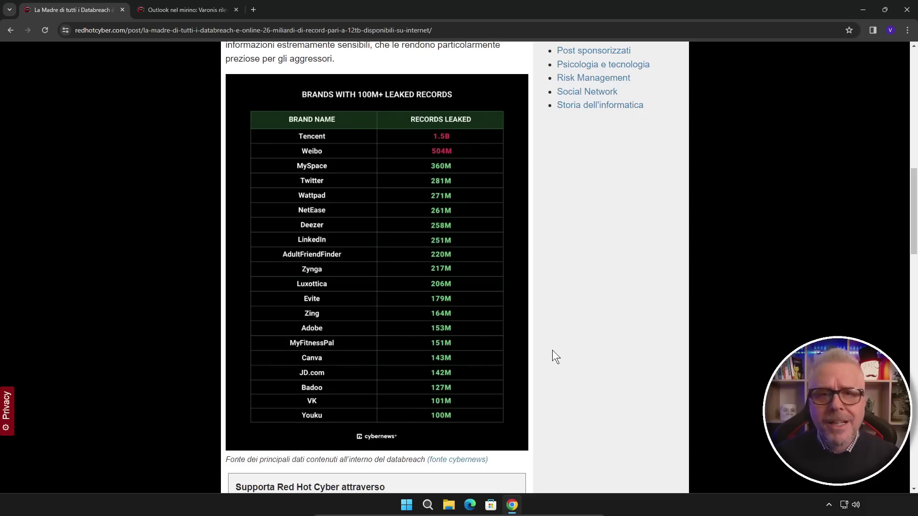
{"action": "left_click", "coordinate": [185, 10]}
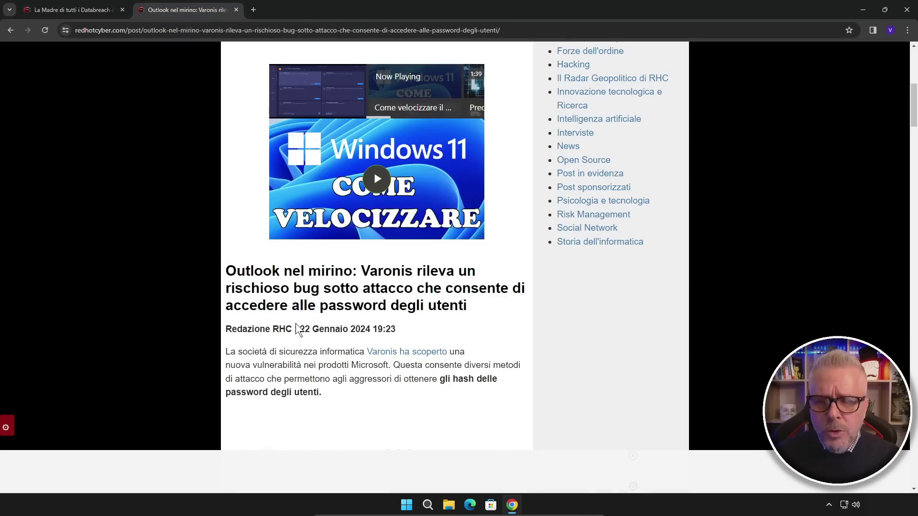